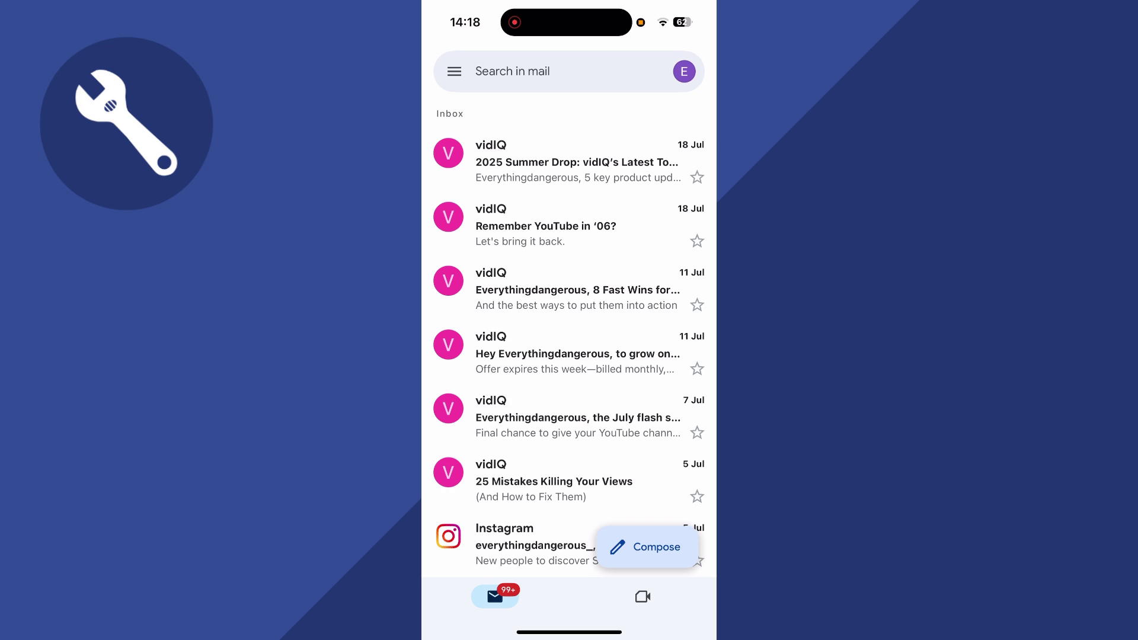
Leave Gmail for the home screen and open the Settings app
drag(570, 633, 570, 356)
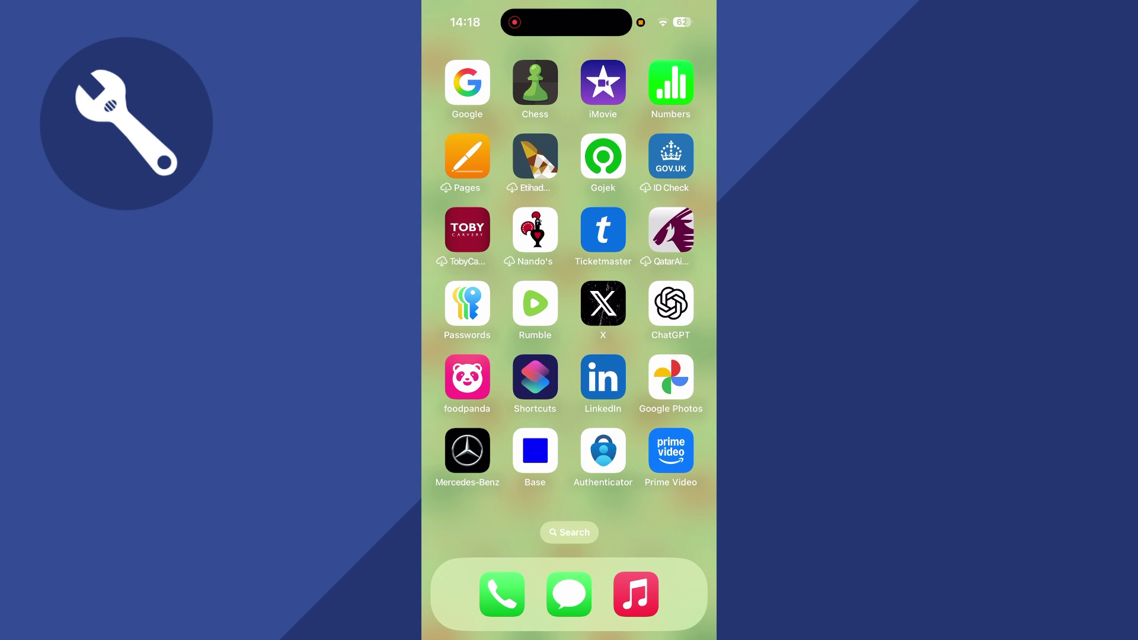
drag(667, 312, 463, 311)
mouse_move(667, 312)
mouse_down()
mouse_move(463, 312)
mouse_move(668, 311)
mouse_up()
drag(463, 311, 667, 311)
click(466, 307)
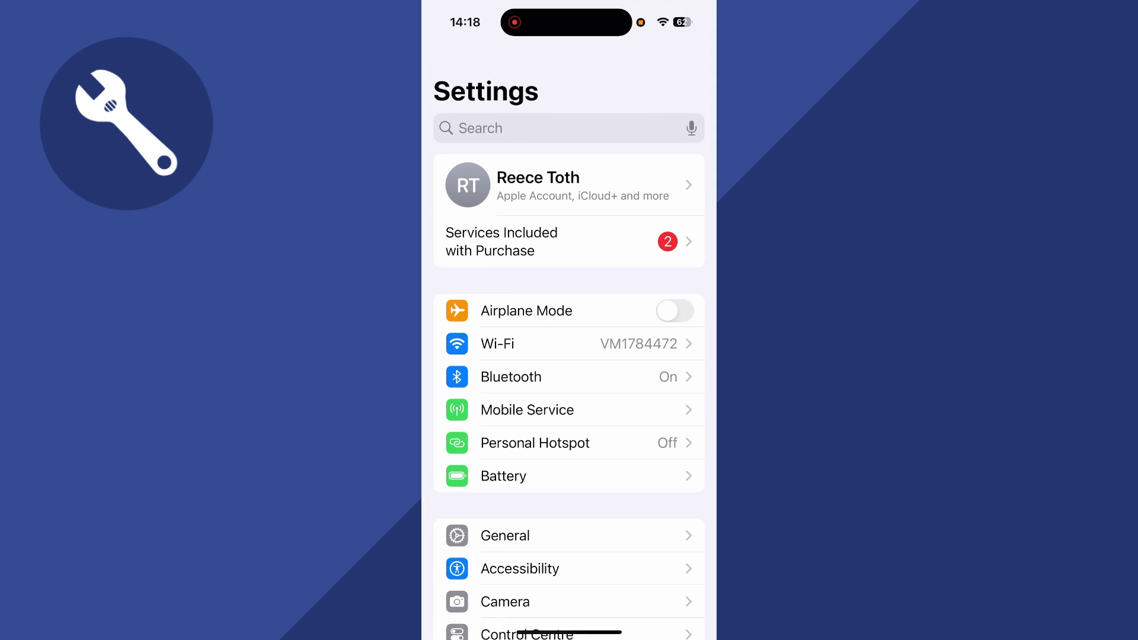
scroll(569, 400, down, 10)
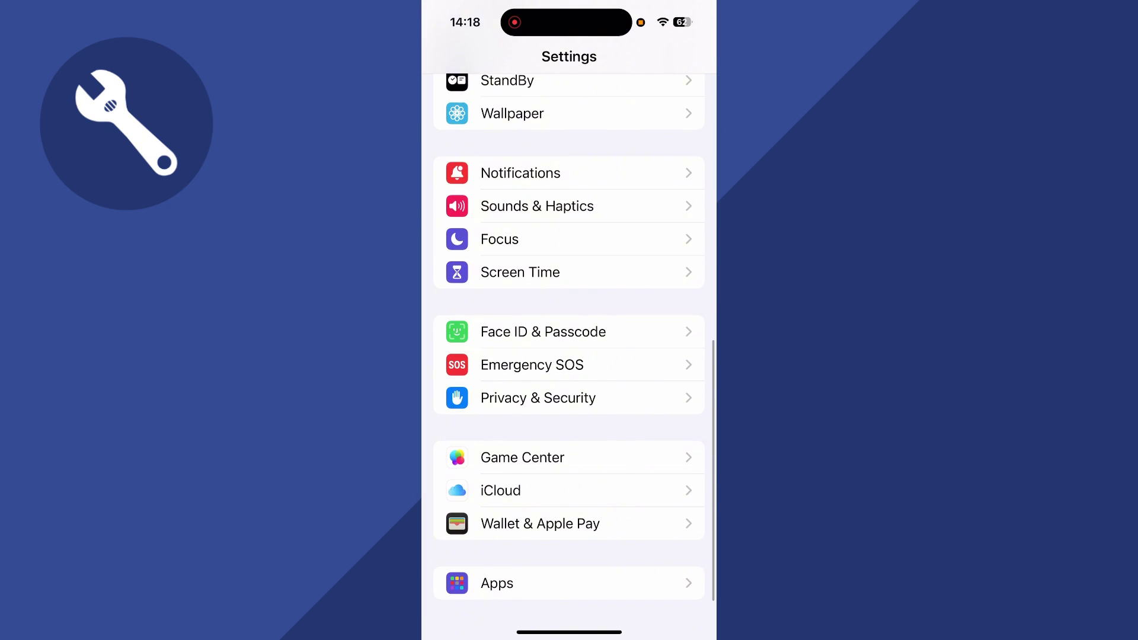
Turn on Safari's Request Desktop Website setting for Other Websites
click(569, 584)
scroll(569, 401, down, 10)
scroll(569, 400, down, 10)
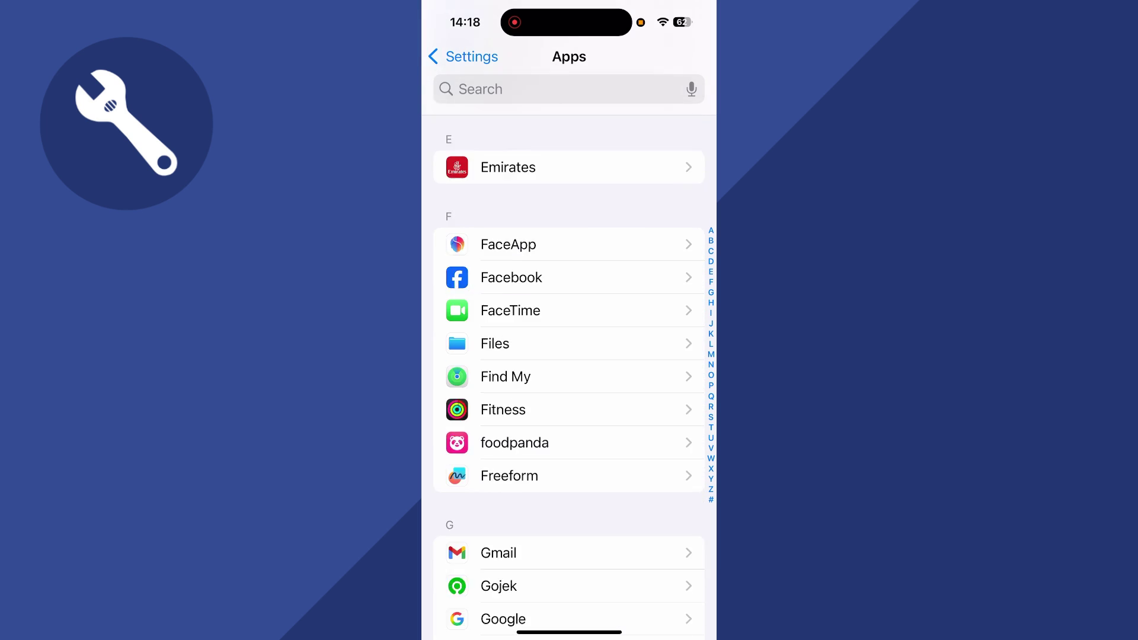
scroll(569, 401, down, 10)
scroll(569, 401, down, 10)
scroll(570, 401, down, 10)
scroll(570, 400, down, 8)
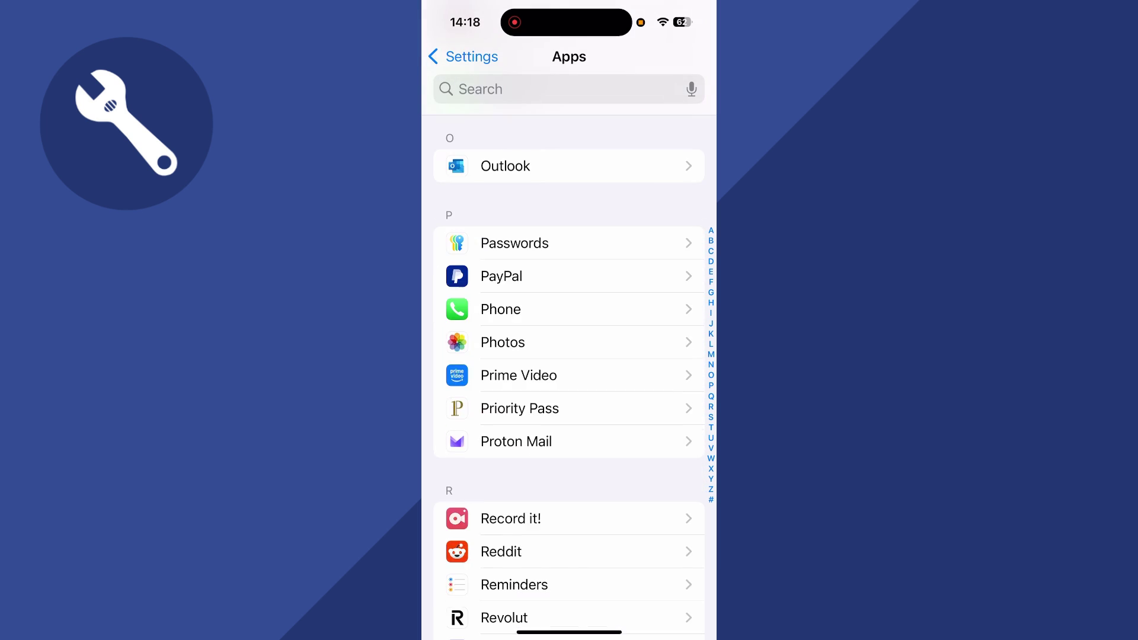
scroll(570, 400, down, 8)
click(569, 456)
scroll(570, 400, down, 8)
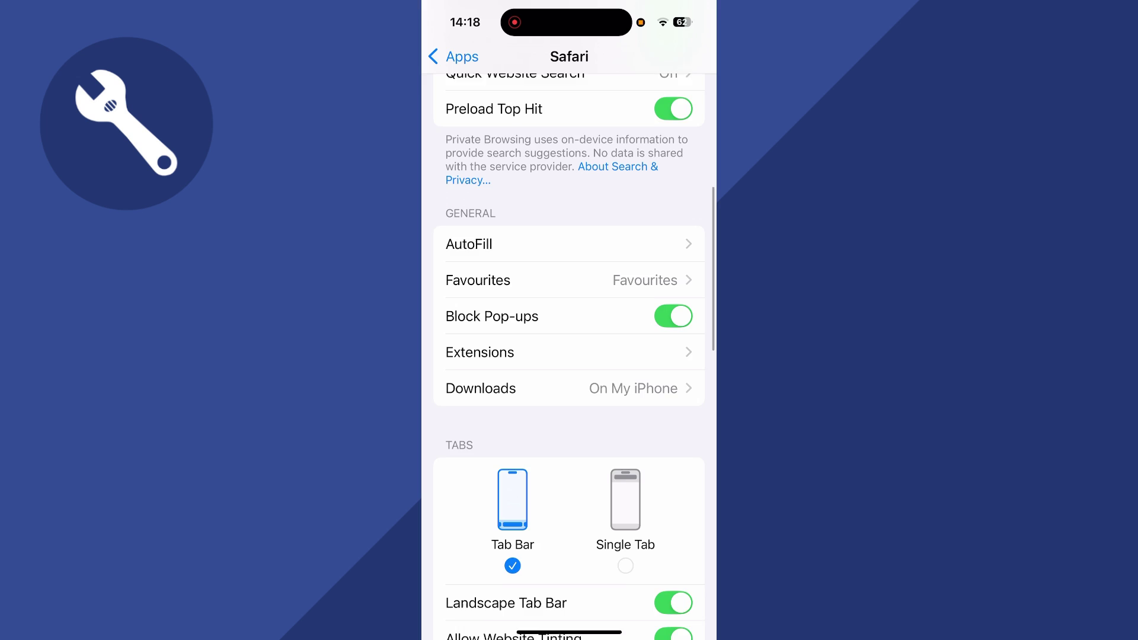
scroll(569, 401, down, 8)
scroll(570, 401, down, 8)
scroll(569, 400, down, 6)
scroll(570, 400, down, 4)
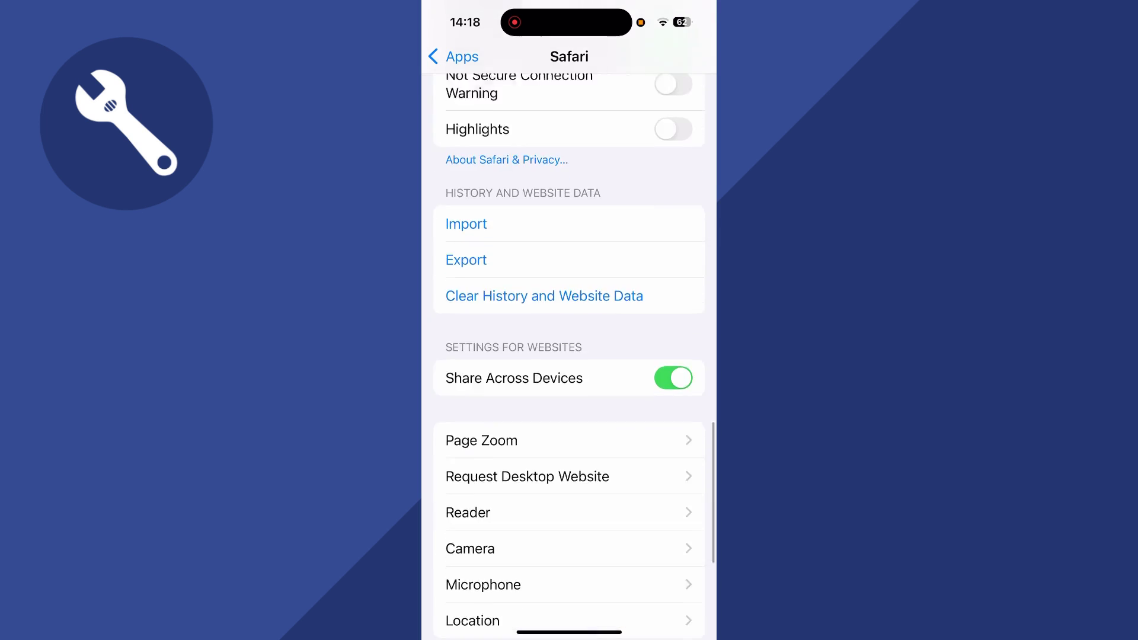
scroll(569, 400, down, 3)
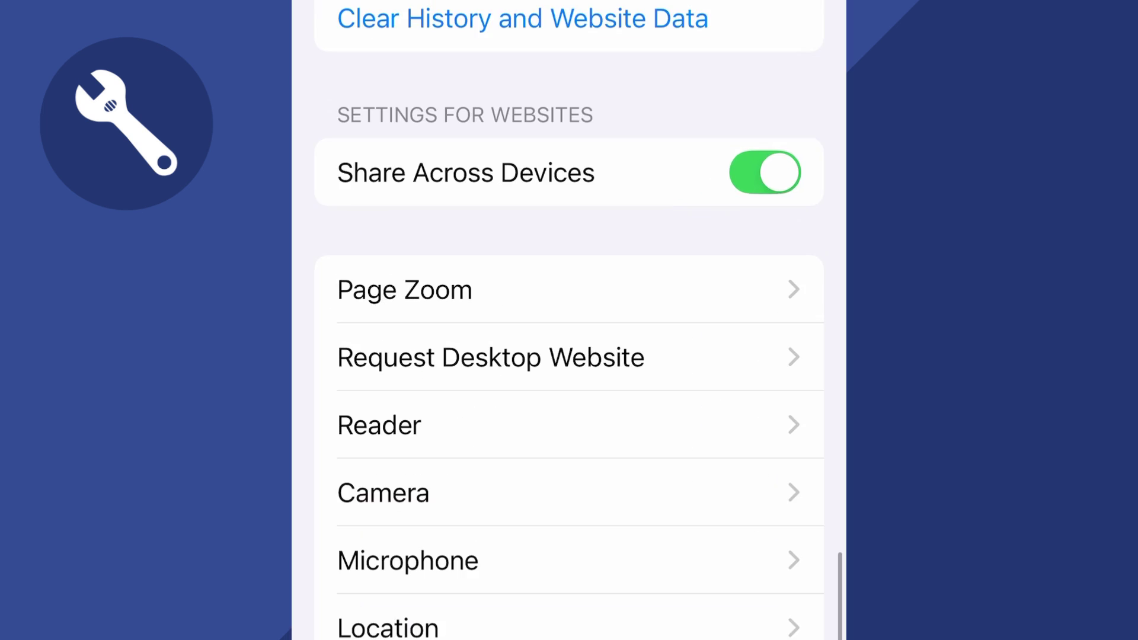
click(570, 358)
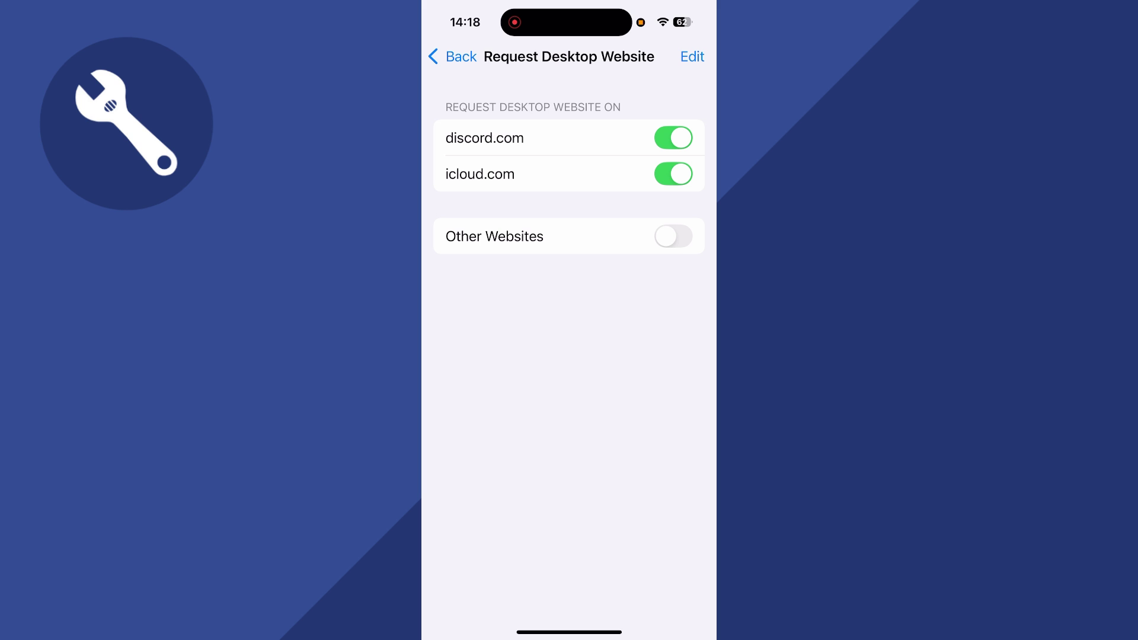
click(674, 236)
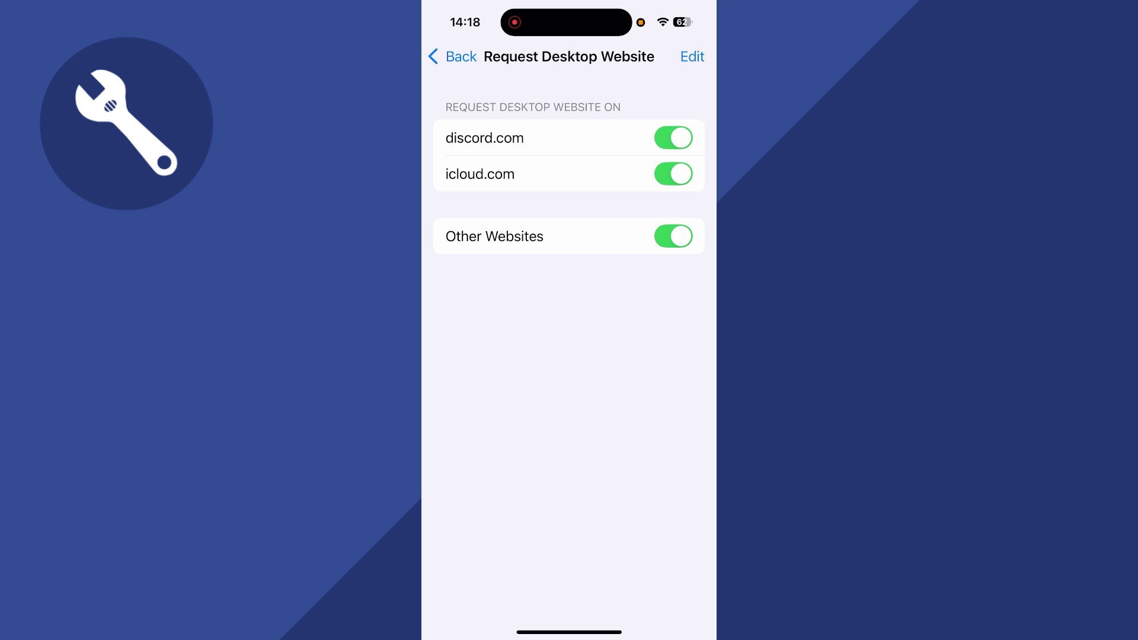
Return home, open Safari and load mail.google.com
drag(569, 631, 569, 356)
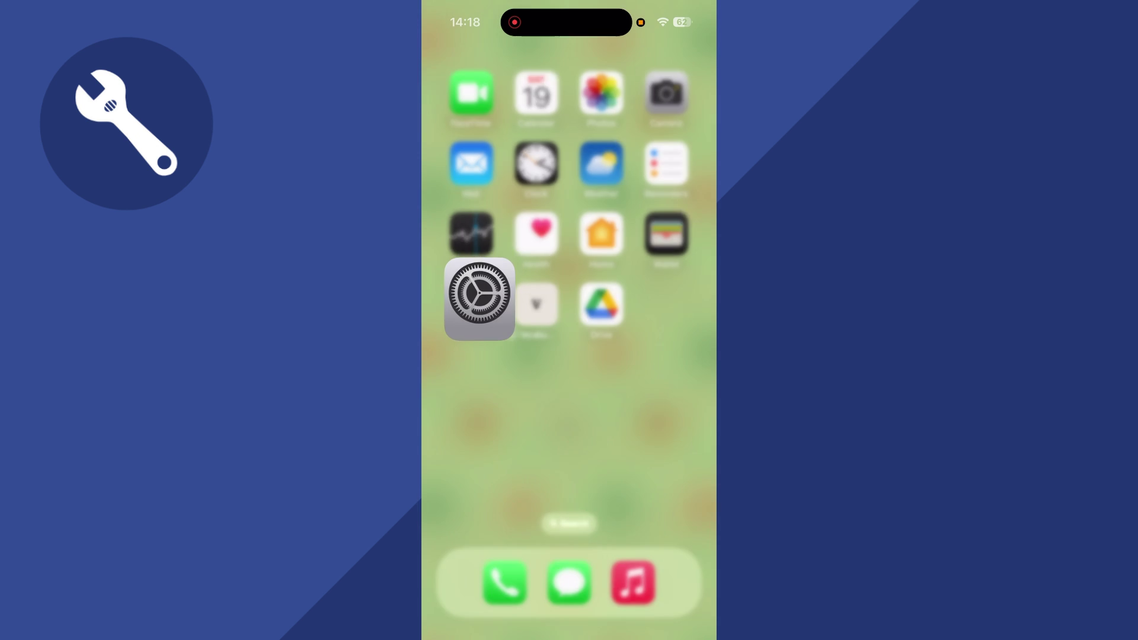
drag(676, 312, 462, 312)
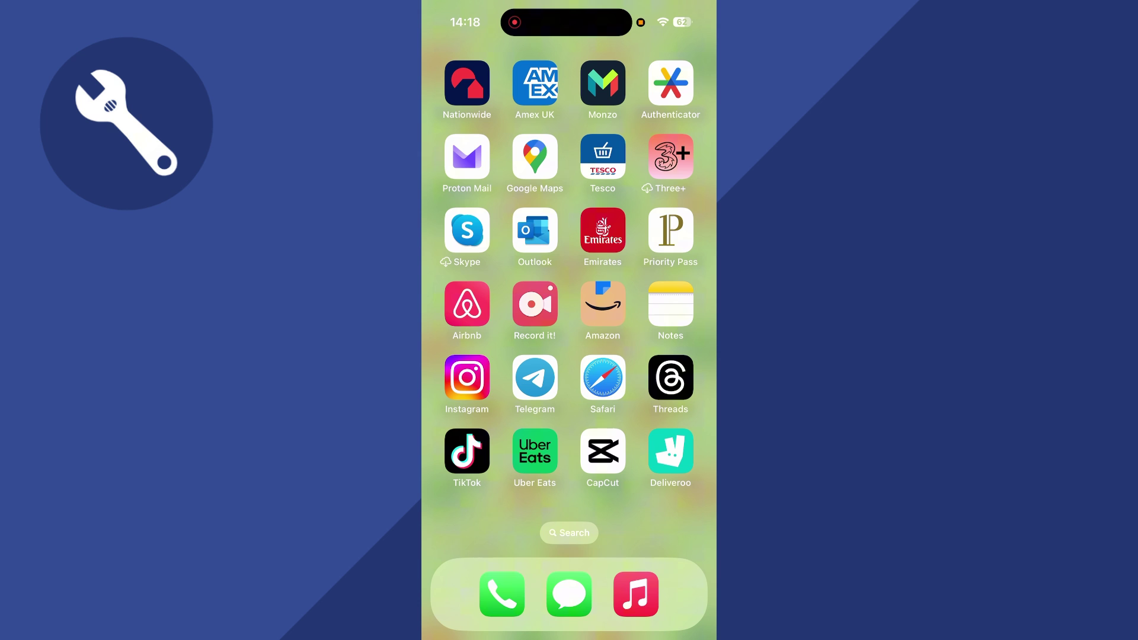
click(603, 377)
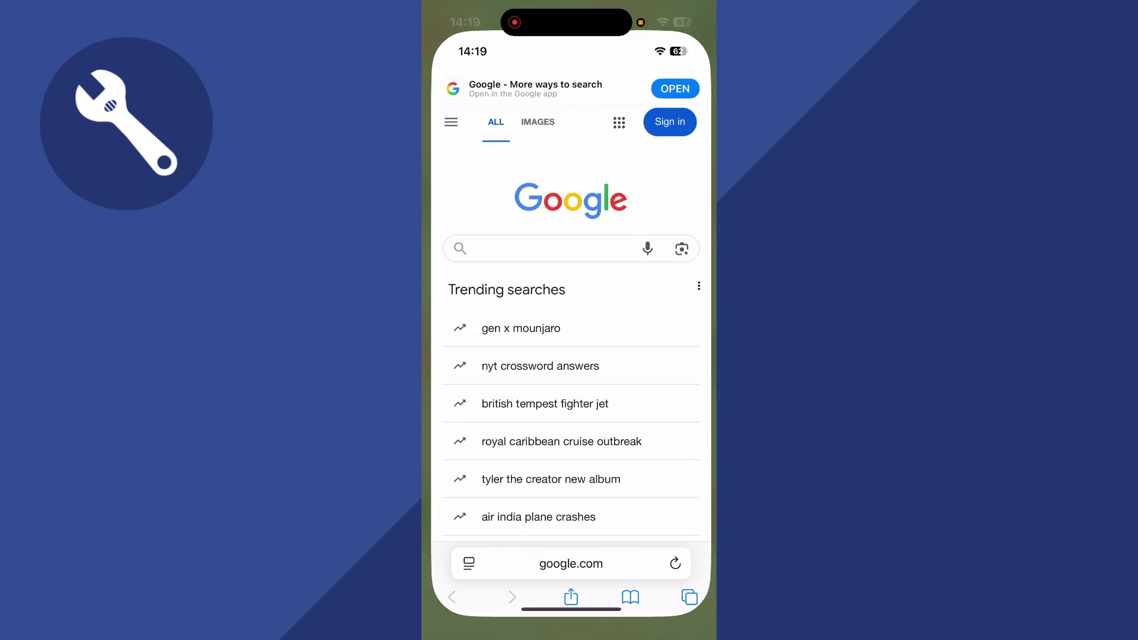
click(570, 563)
text(mail.google)
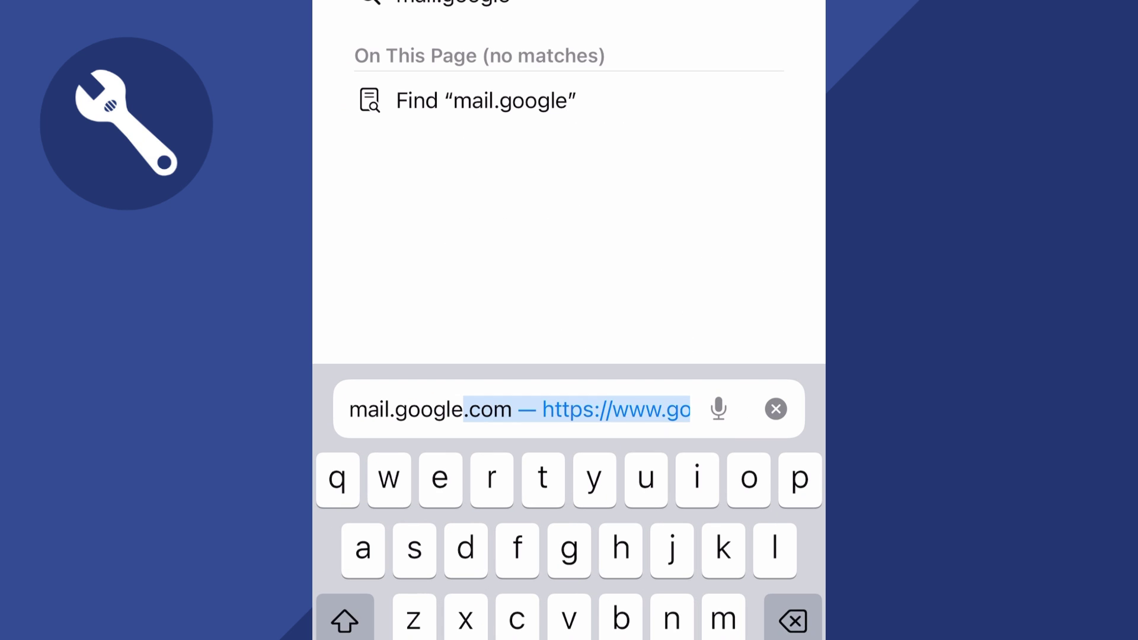
text(.com)
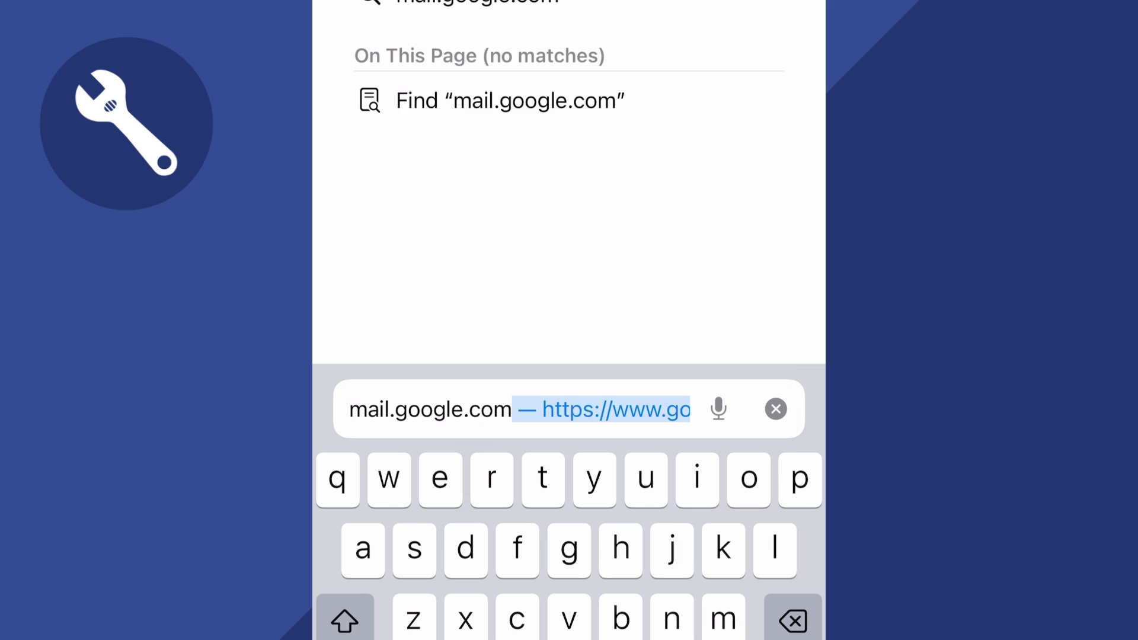
key(Return)
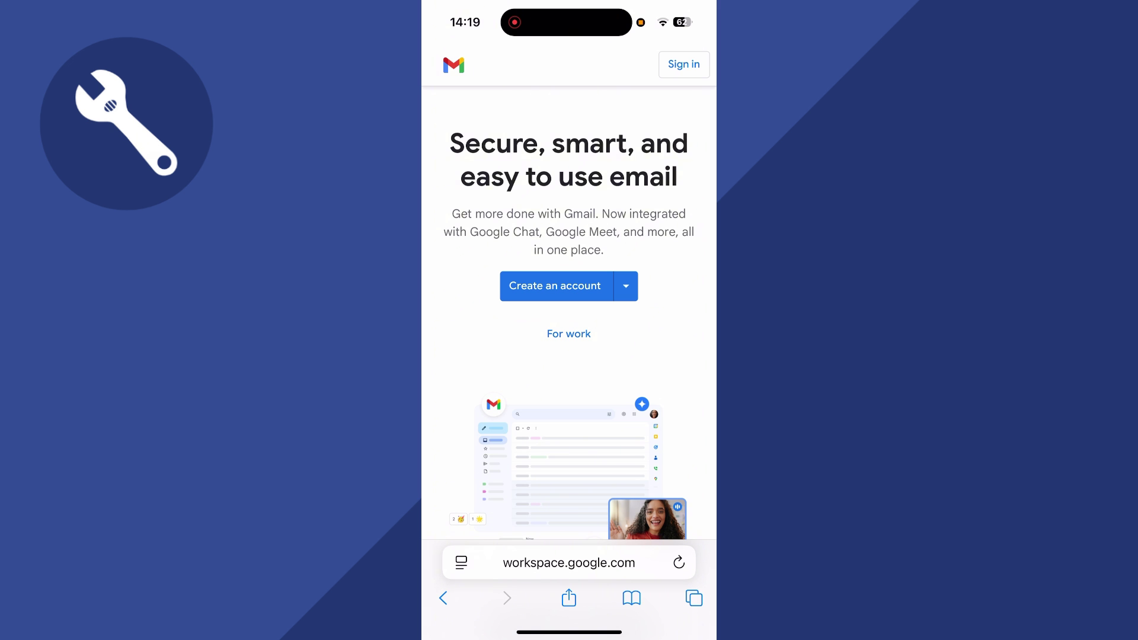
Enter the Gmail inbox and switch to All Mail from the More folder list
click(683, 65)
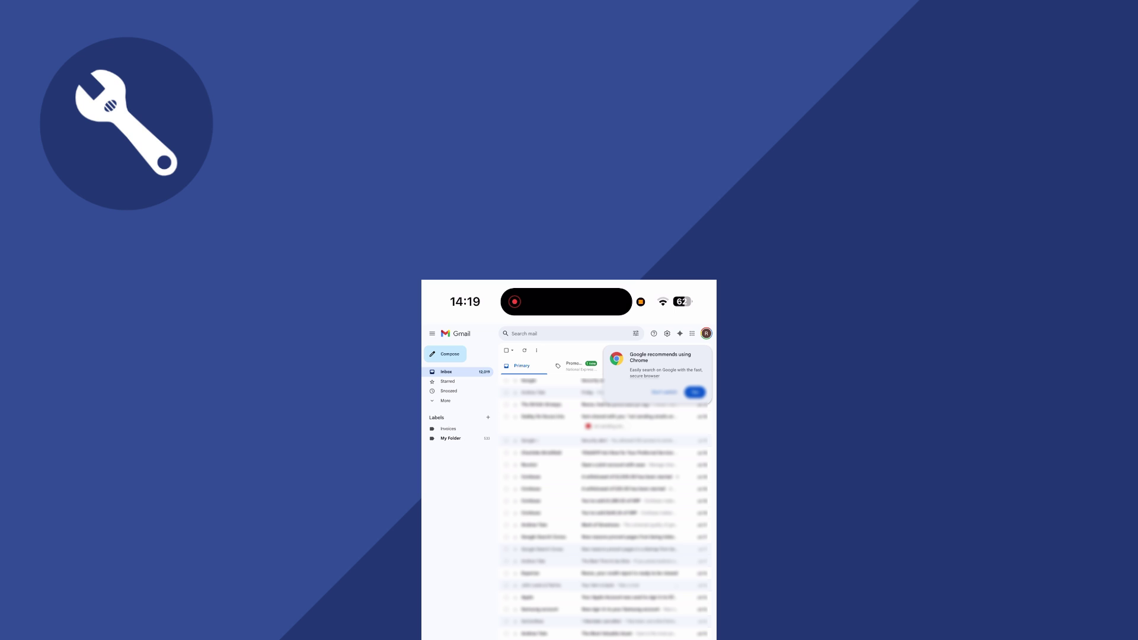
click(447, 400)
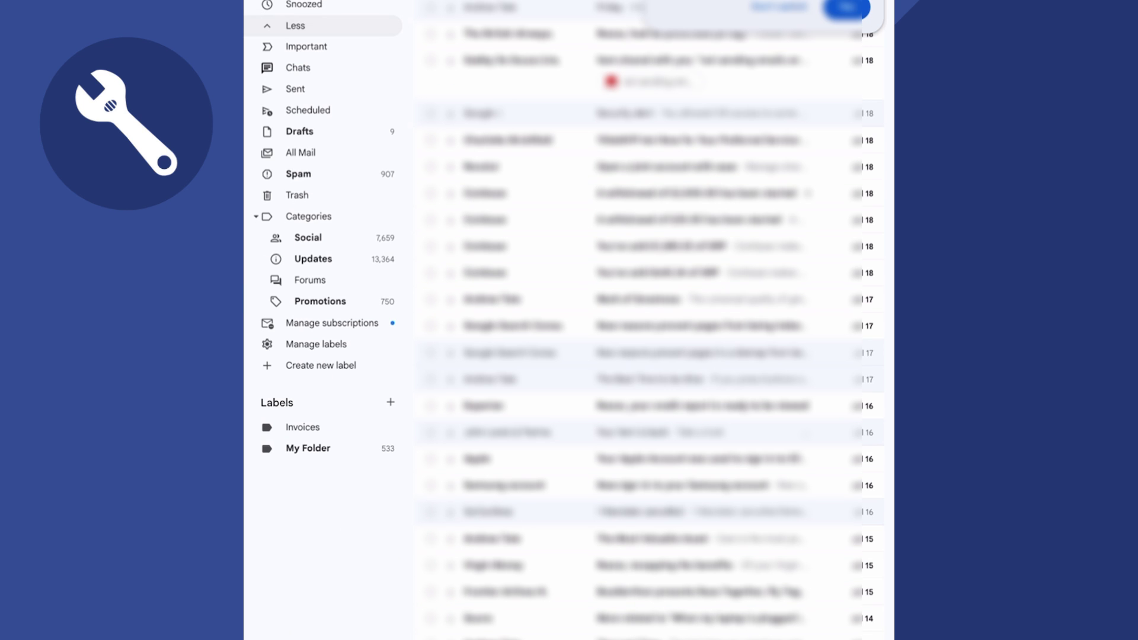
click(301, 152)
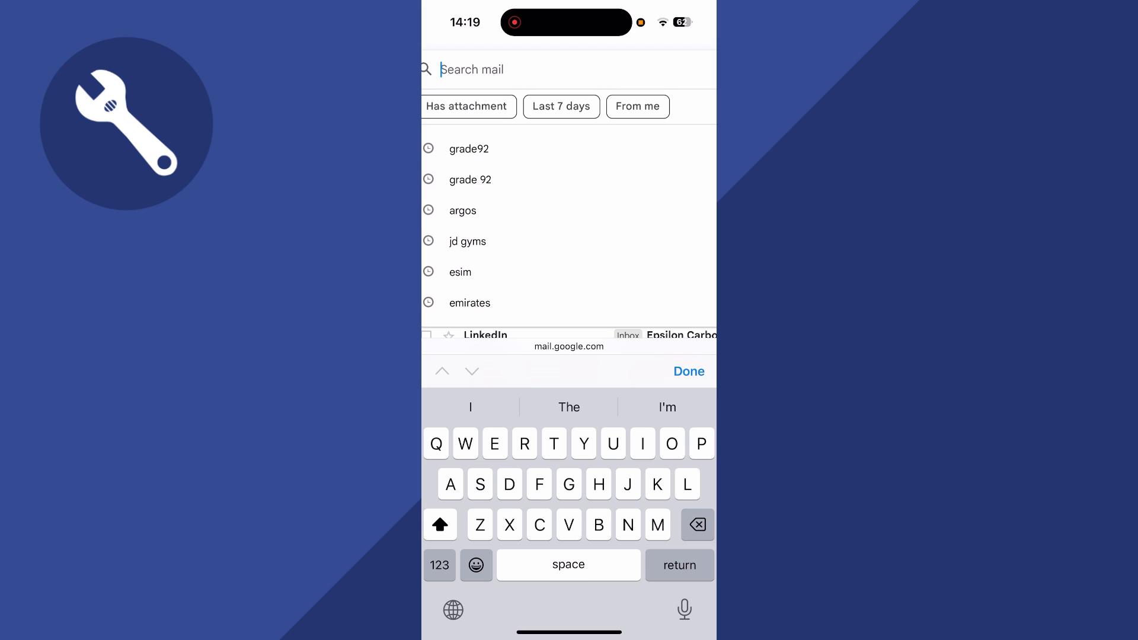
text(Is)
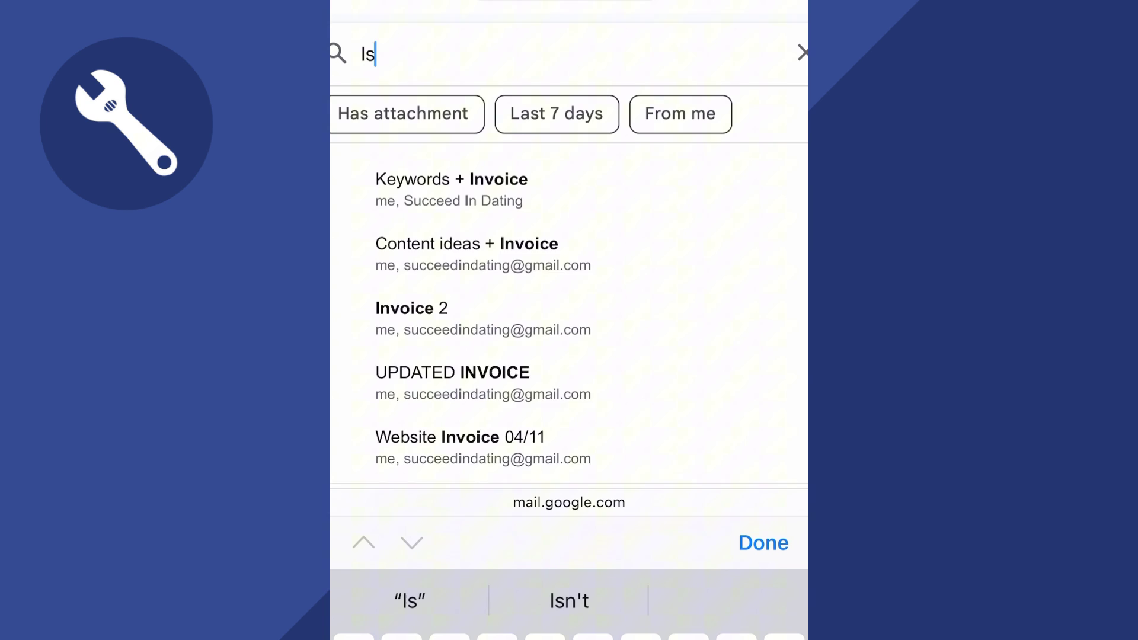
text(:unread)
scroll(569, 267, down, 3)
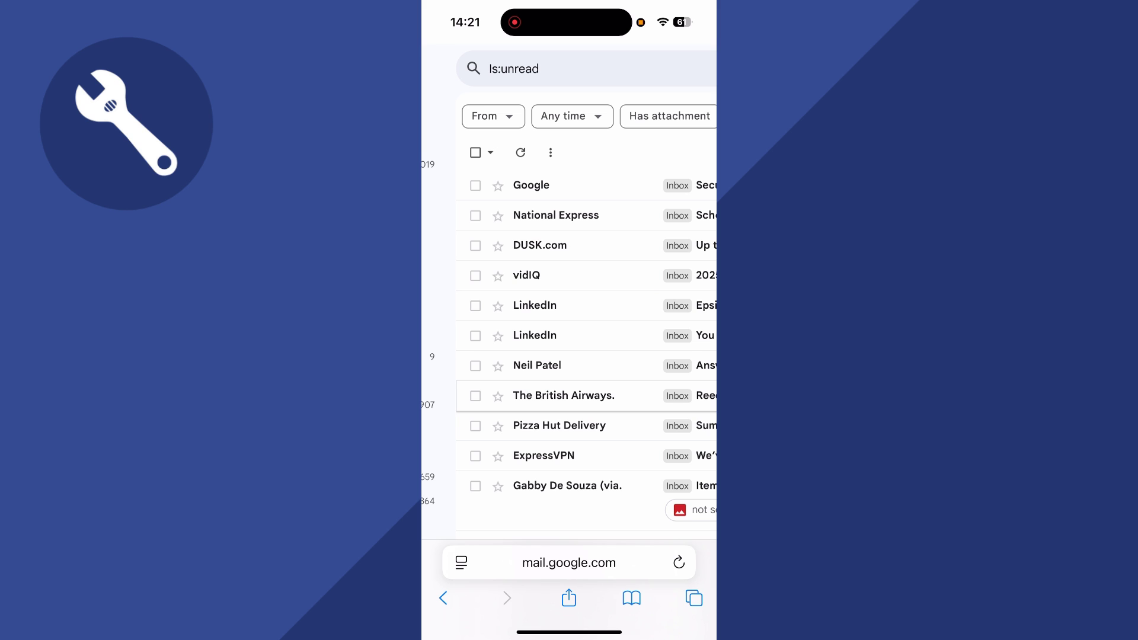
Select the page's 50 conversations, then all conversations matching the is:unread search
click(475, 152)
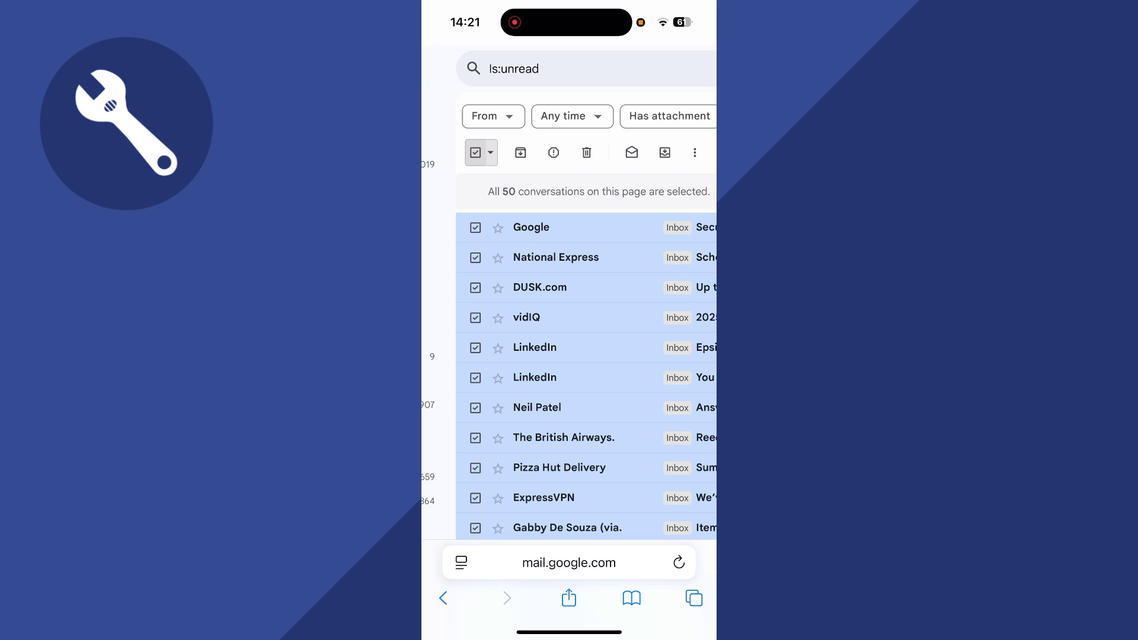
scroll(569, 356, right, 5)
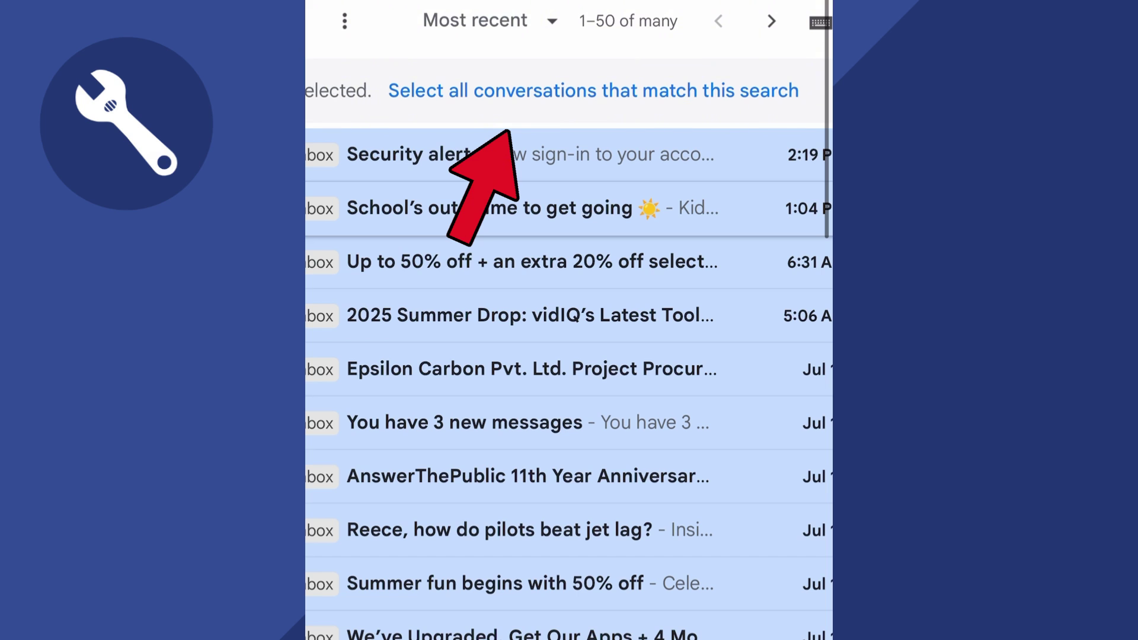
click(594, 91)
scroll(569, 357, left, 5)
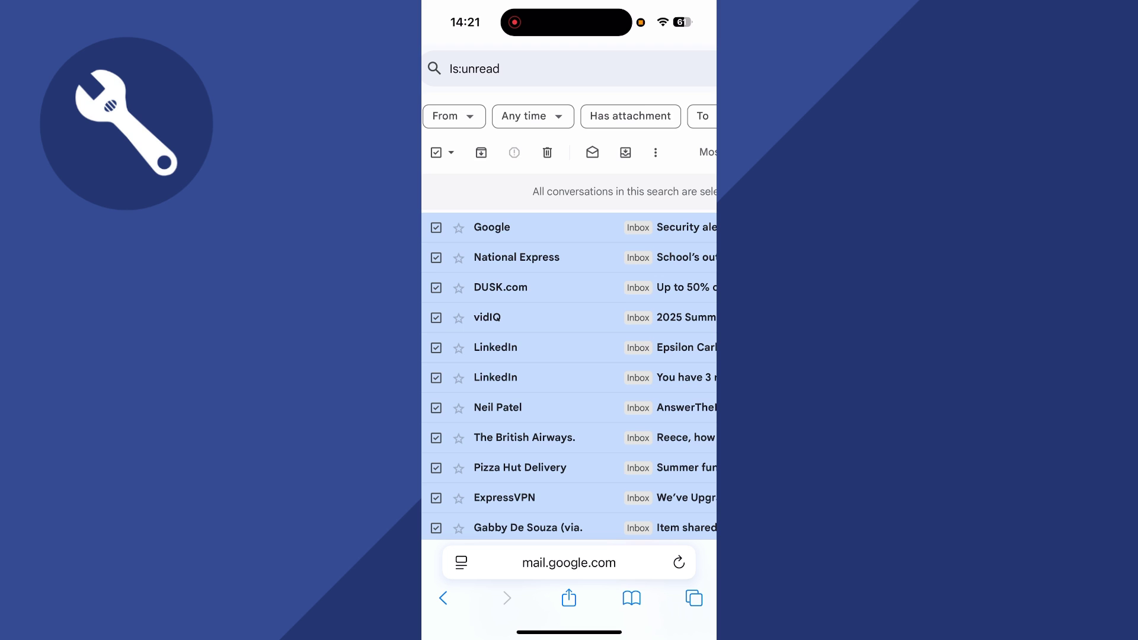
scroll(569, 356, right, 5)
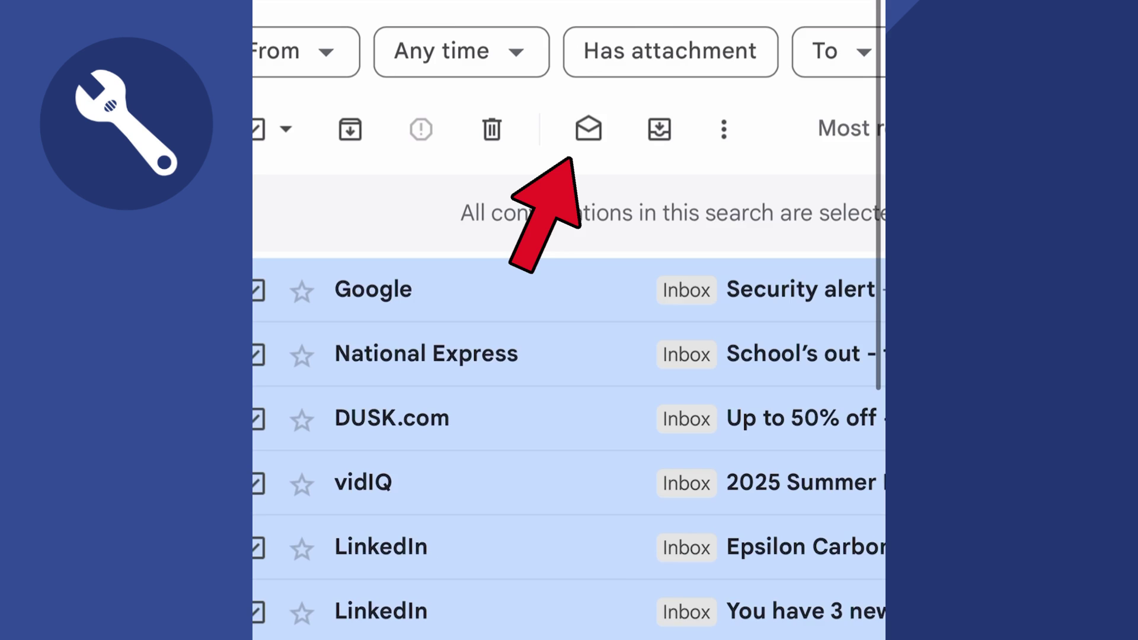
Mark all selected unread conversations as read and confirm the bulk action with OK
click(588, 129)
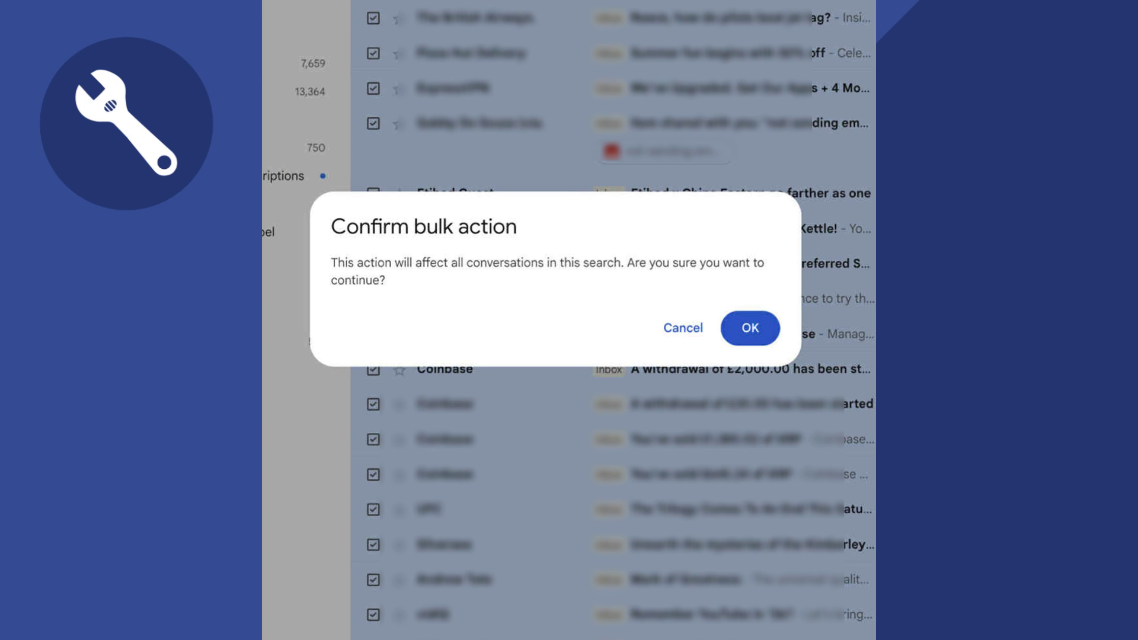
click(749, 327)
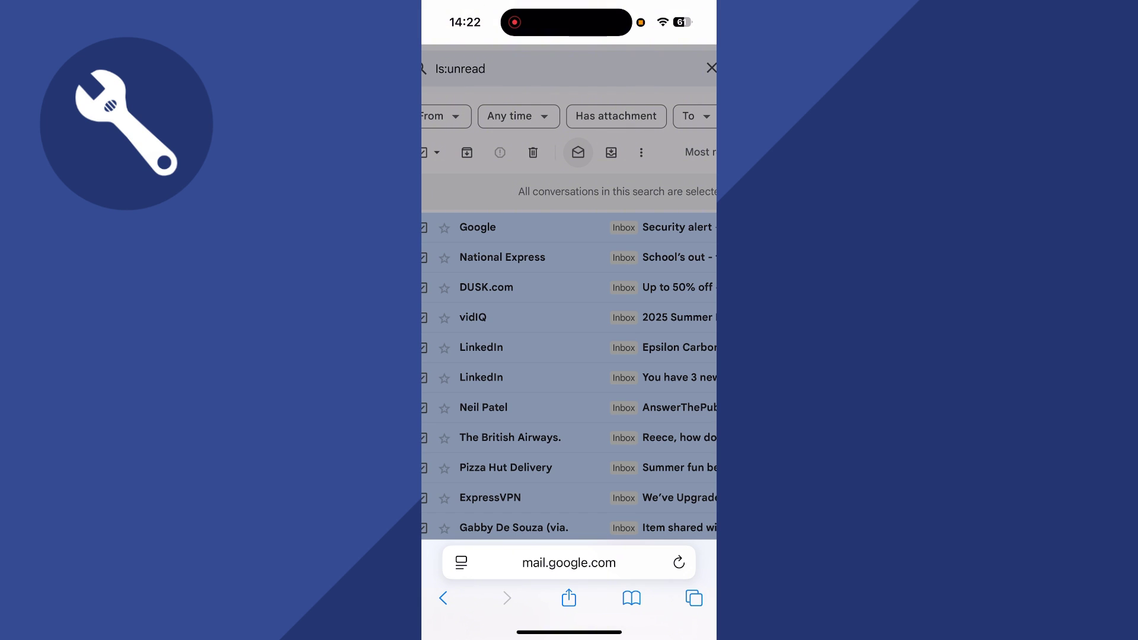